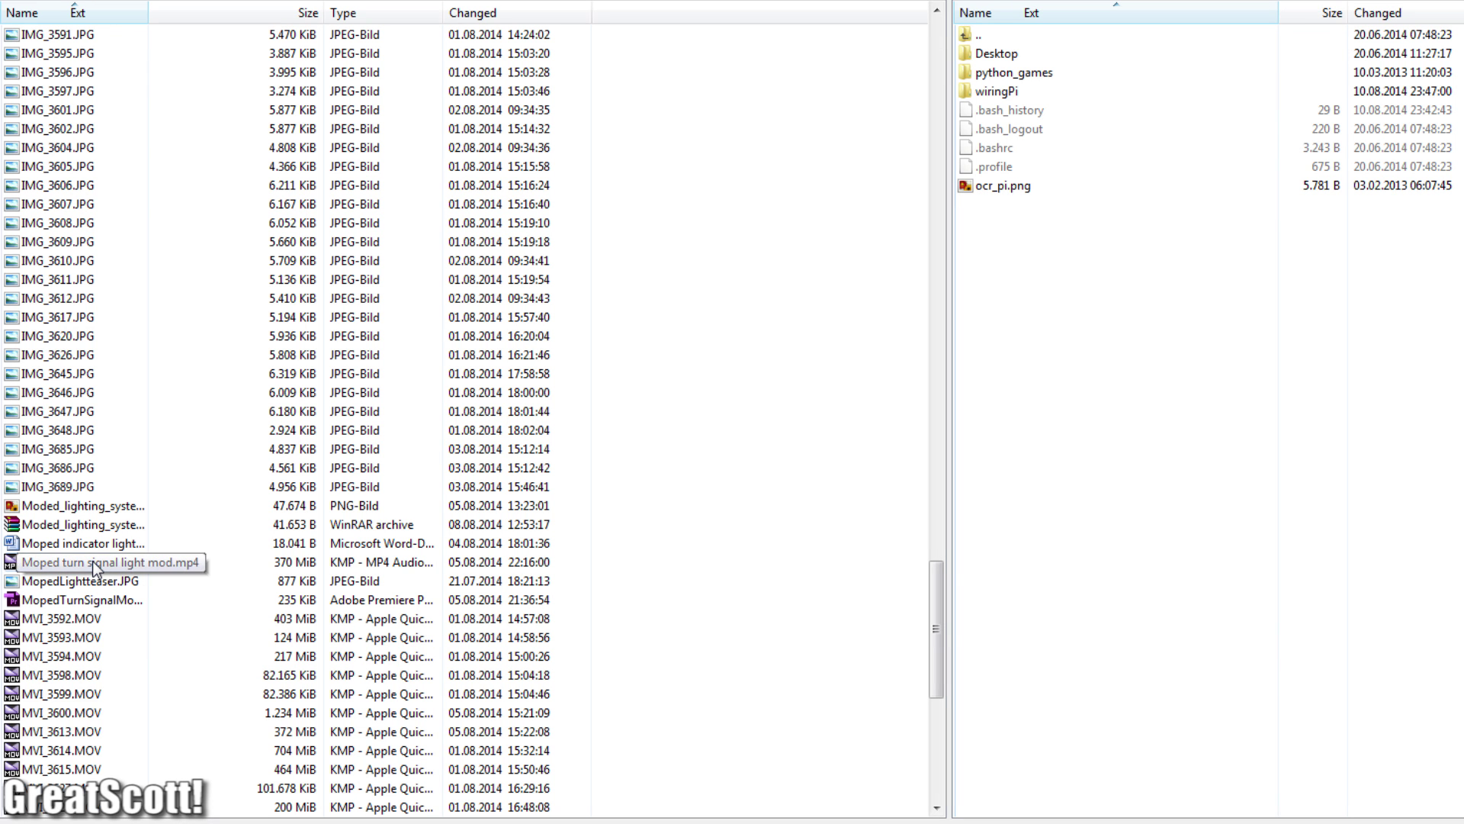
Step: Upload 'Moped turn signal light mod.mp4' from the local pane to /home/pi
drag(1206, 363, 1206, 363)
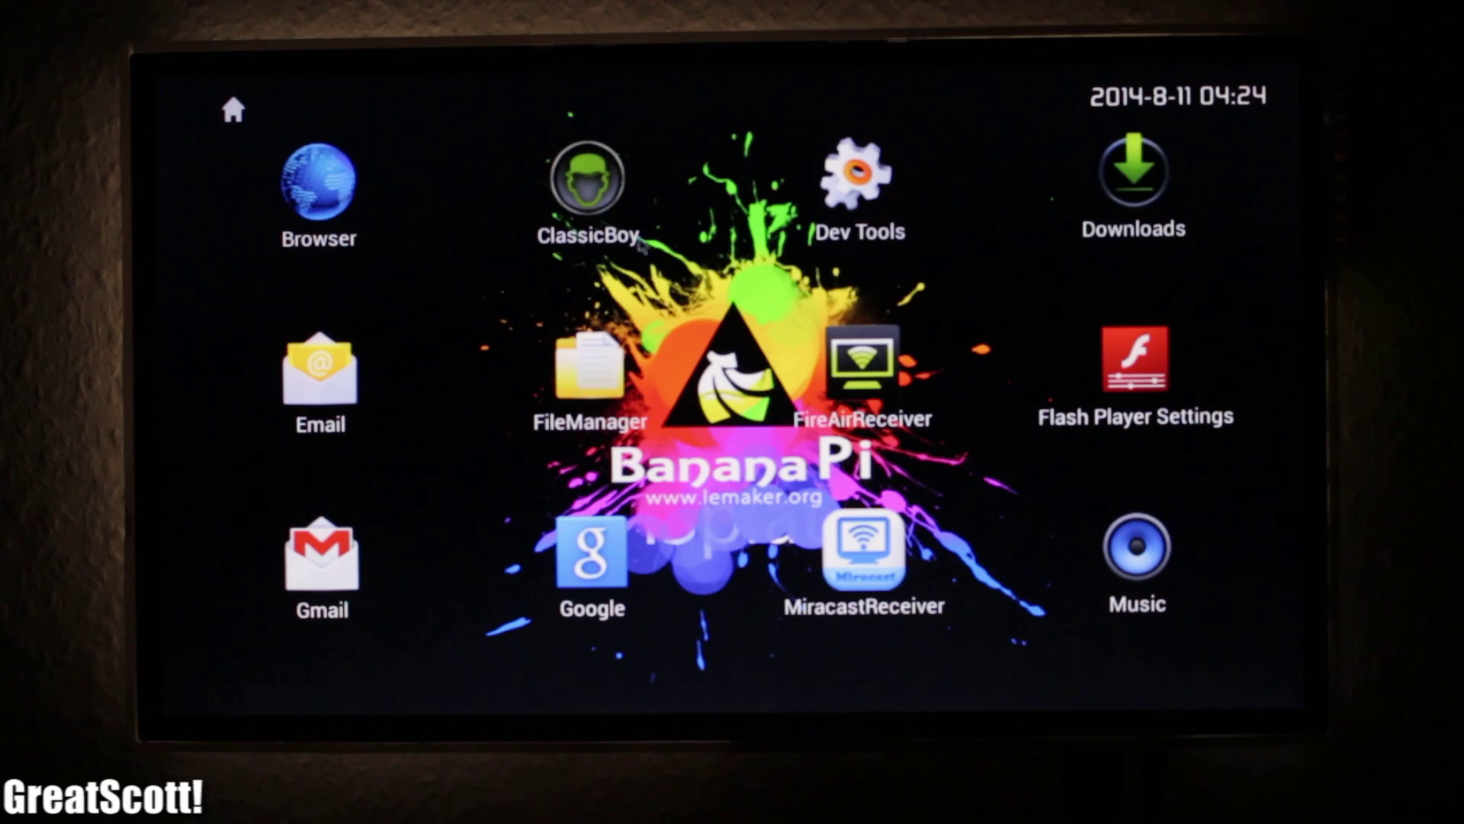
Step: Launch ClassicBoy from the Android home screen, then choose RetroArch from the Play Store results
click(611, 211)
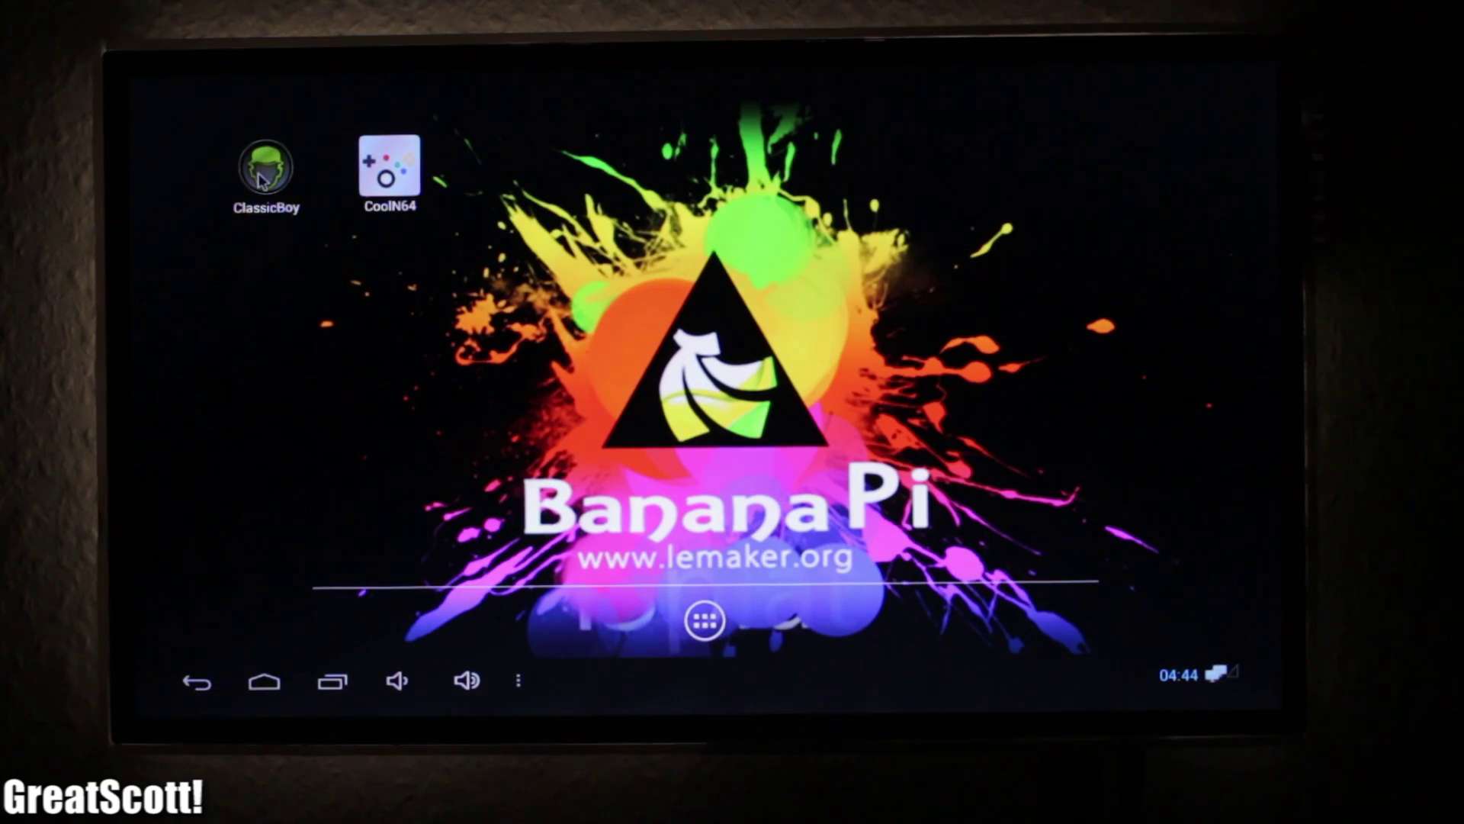
click(261, 178)
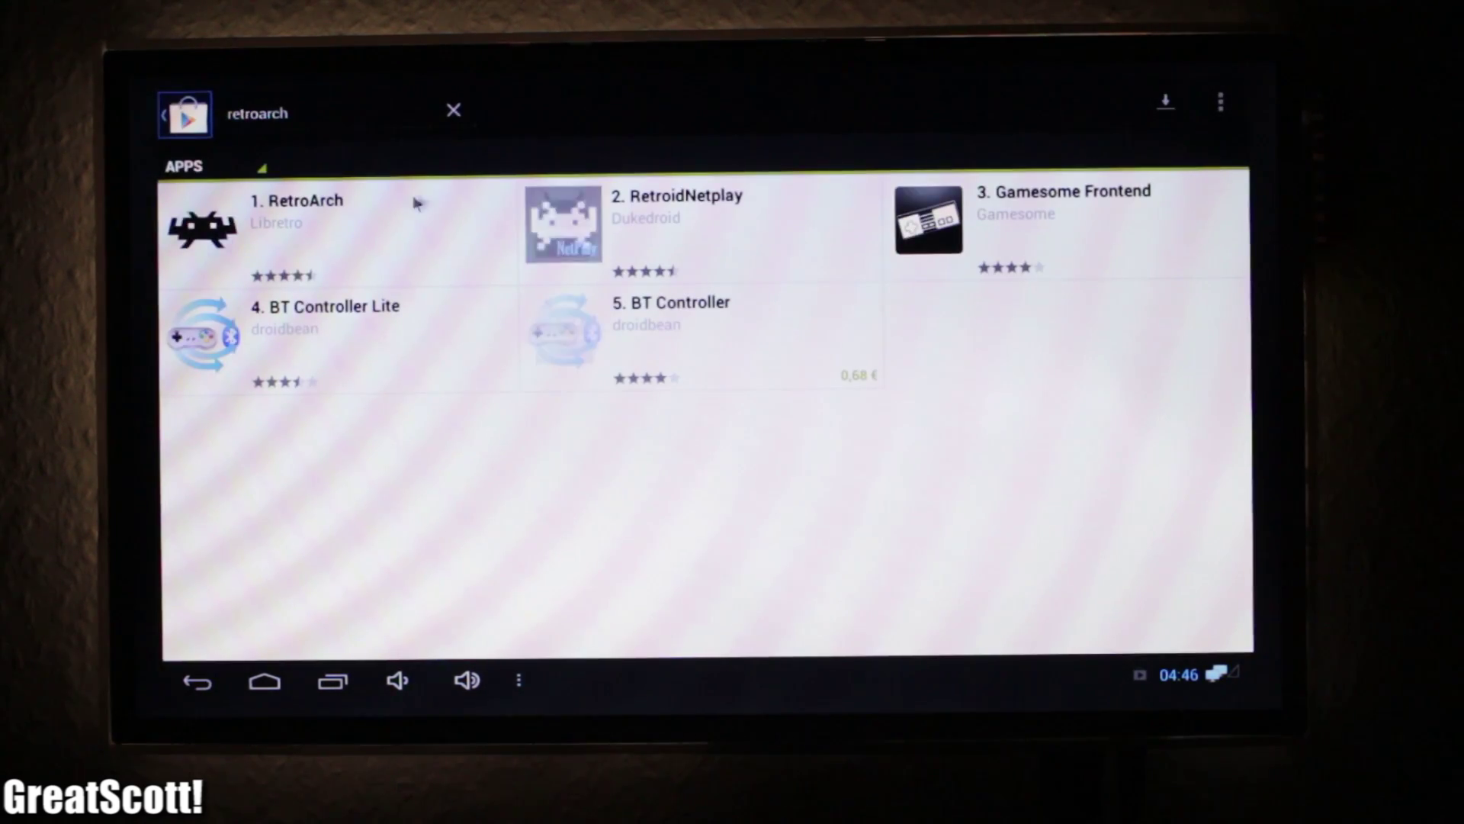
click(358, 205)
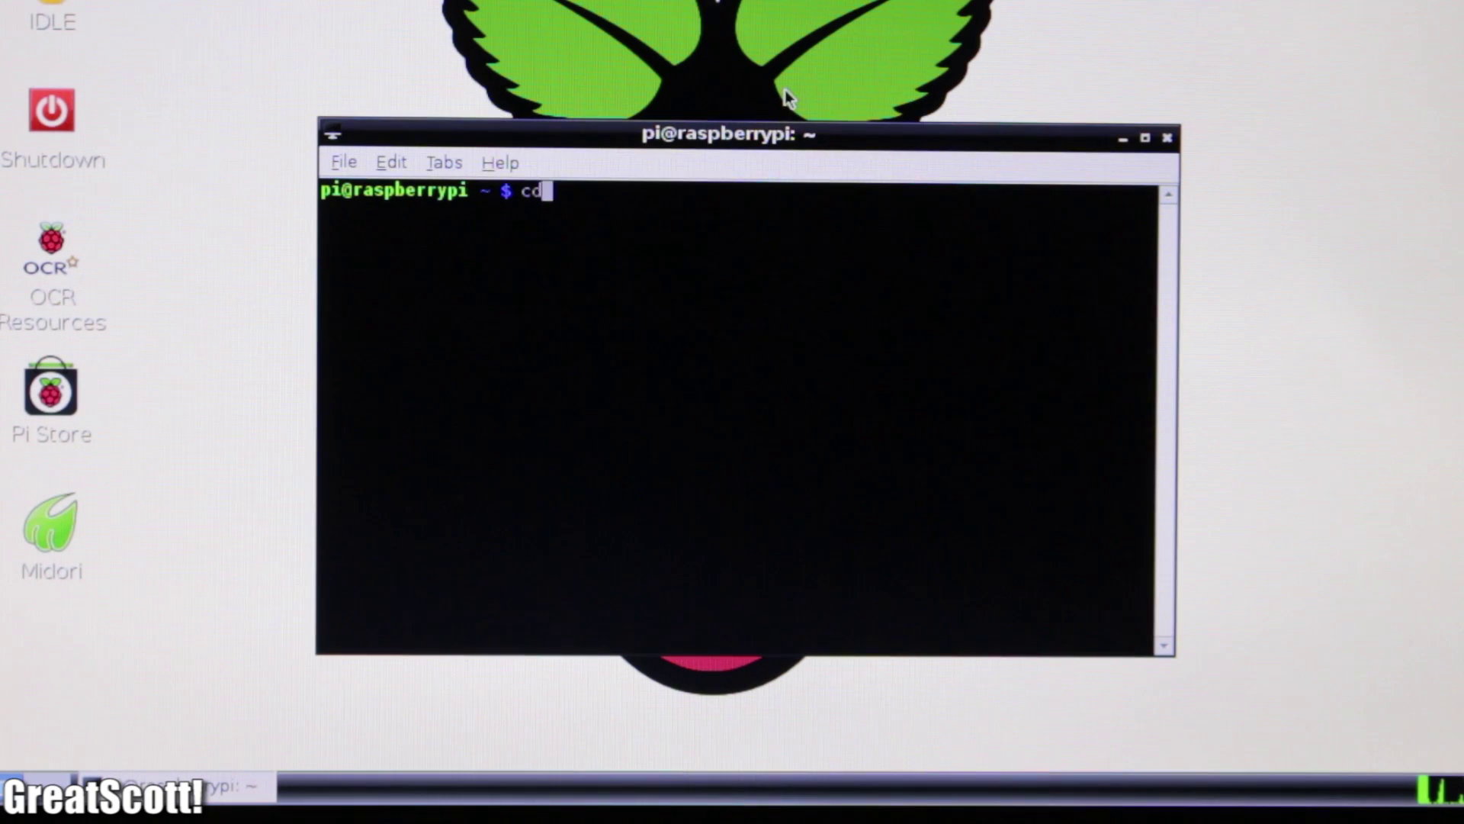
text(wiringPi)
Step: Go to wiringPi/examples, compile blink.c with sudo g++ -lwiringPi, and run sudo ./blink
key(Return)
text(cd exam)
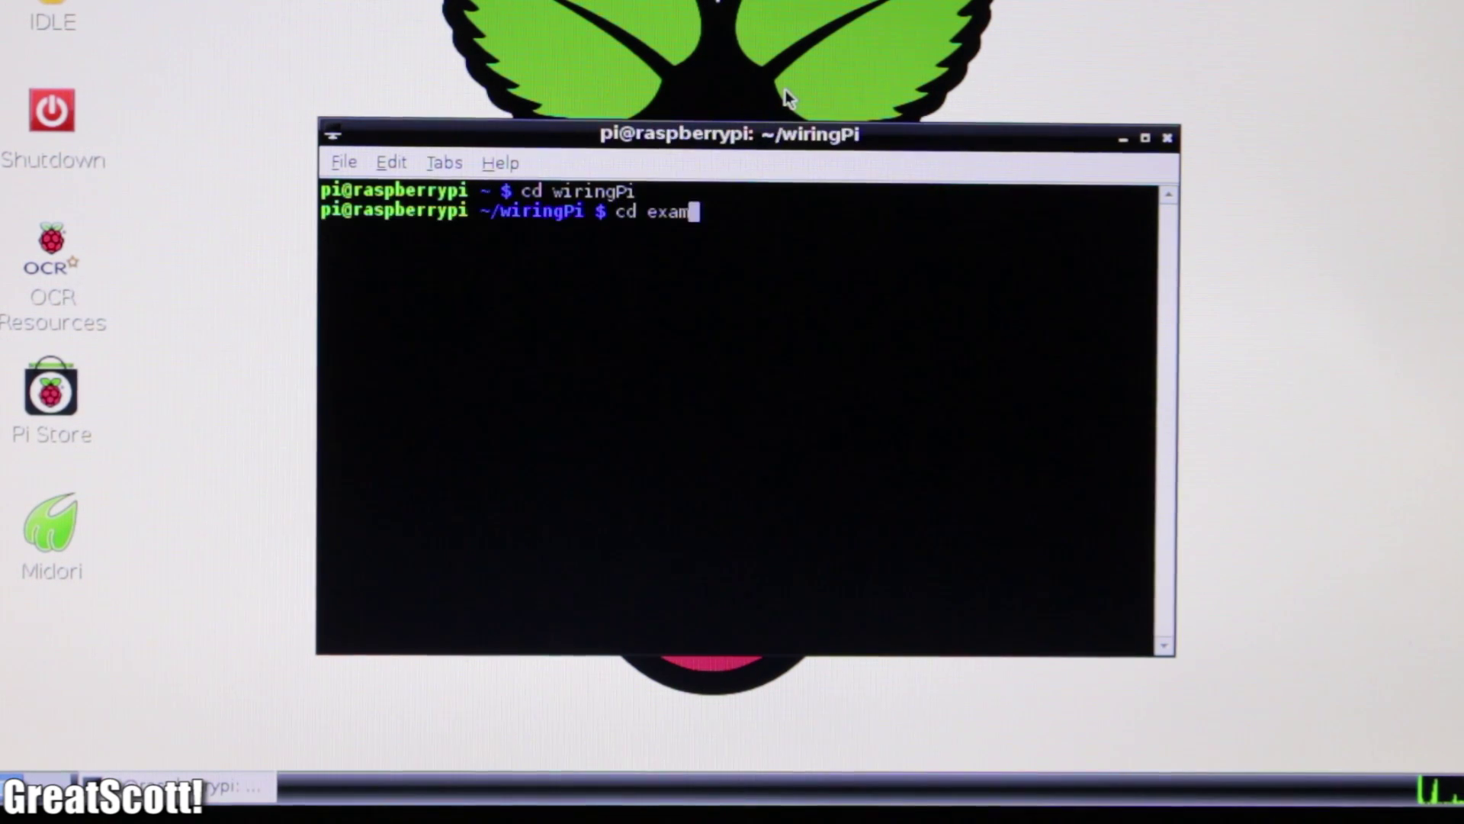
text(ples)
key(Return)
text(sudo g)
key(Return)
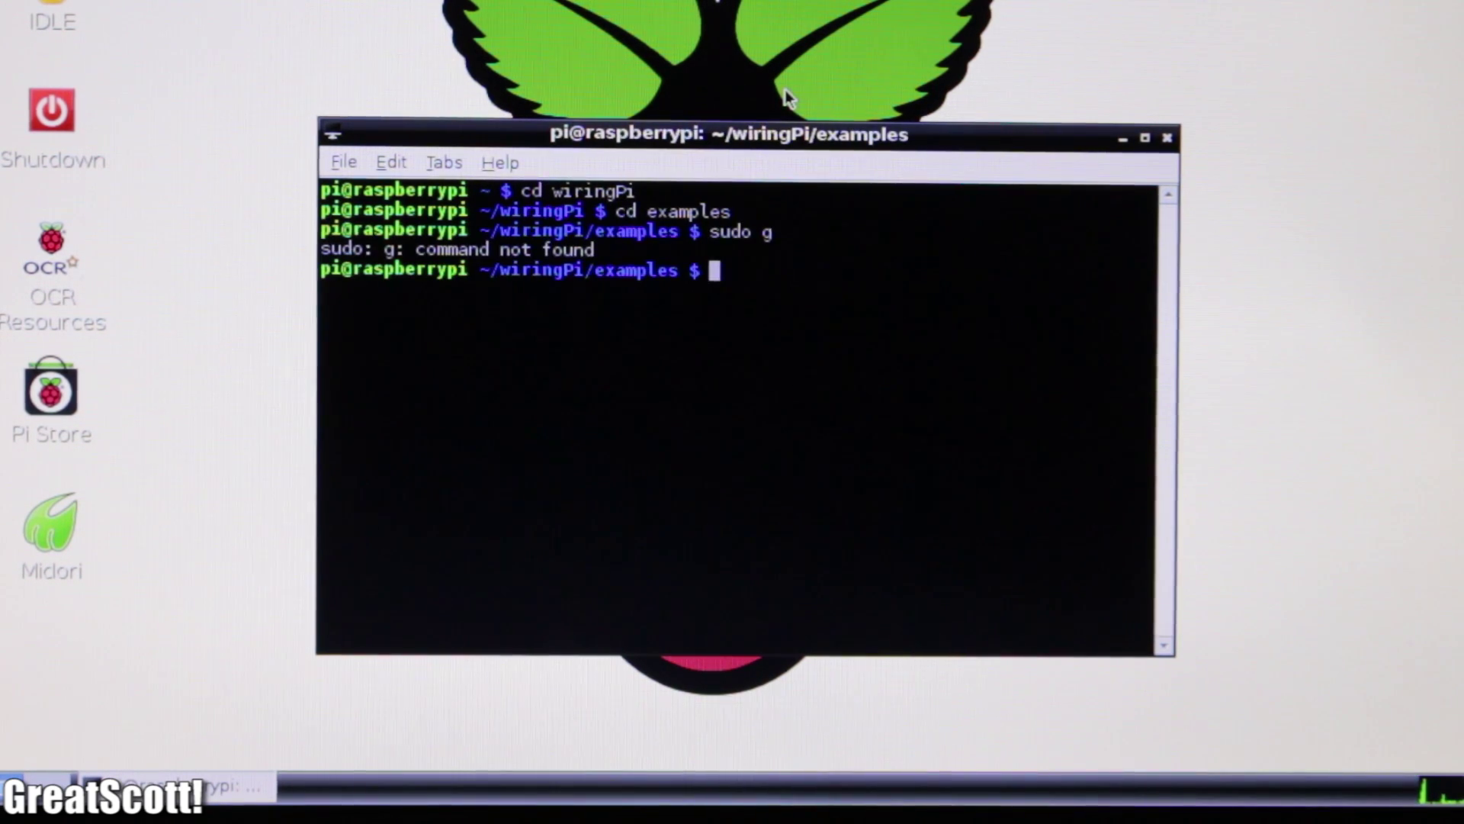
text(sudo g++ blink.c -o bli)
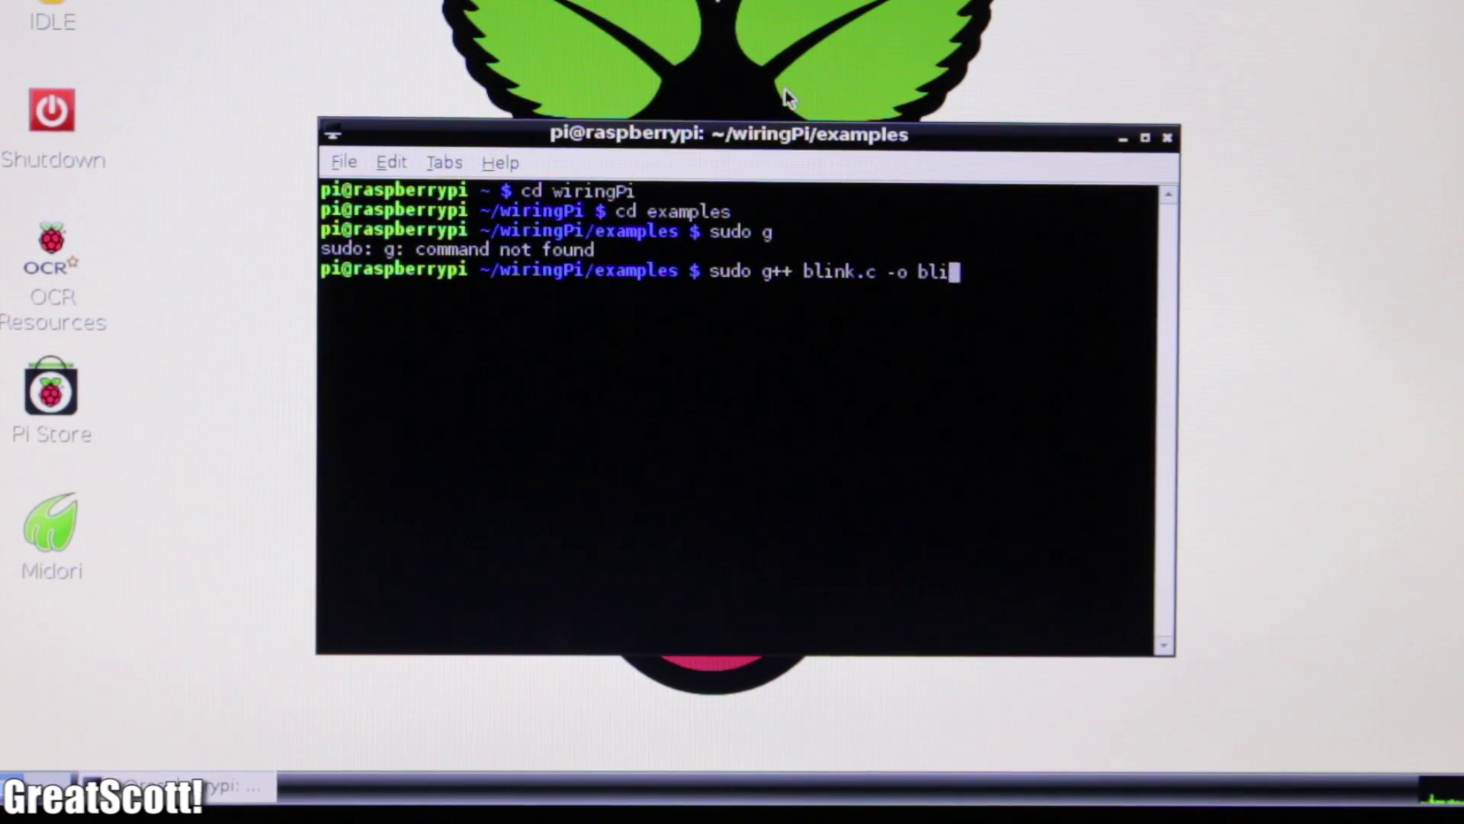
text(nk -lwiringPi)
key(Return)
text(sudo )
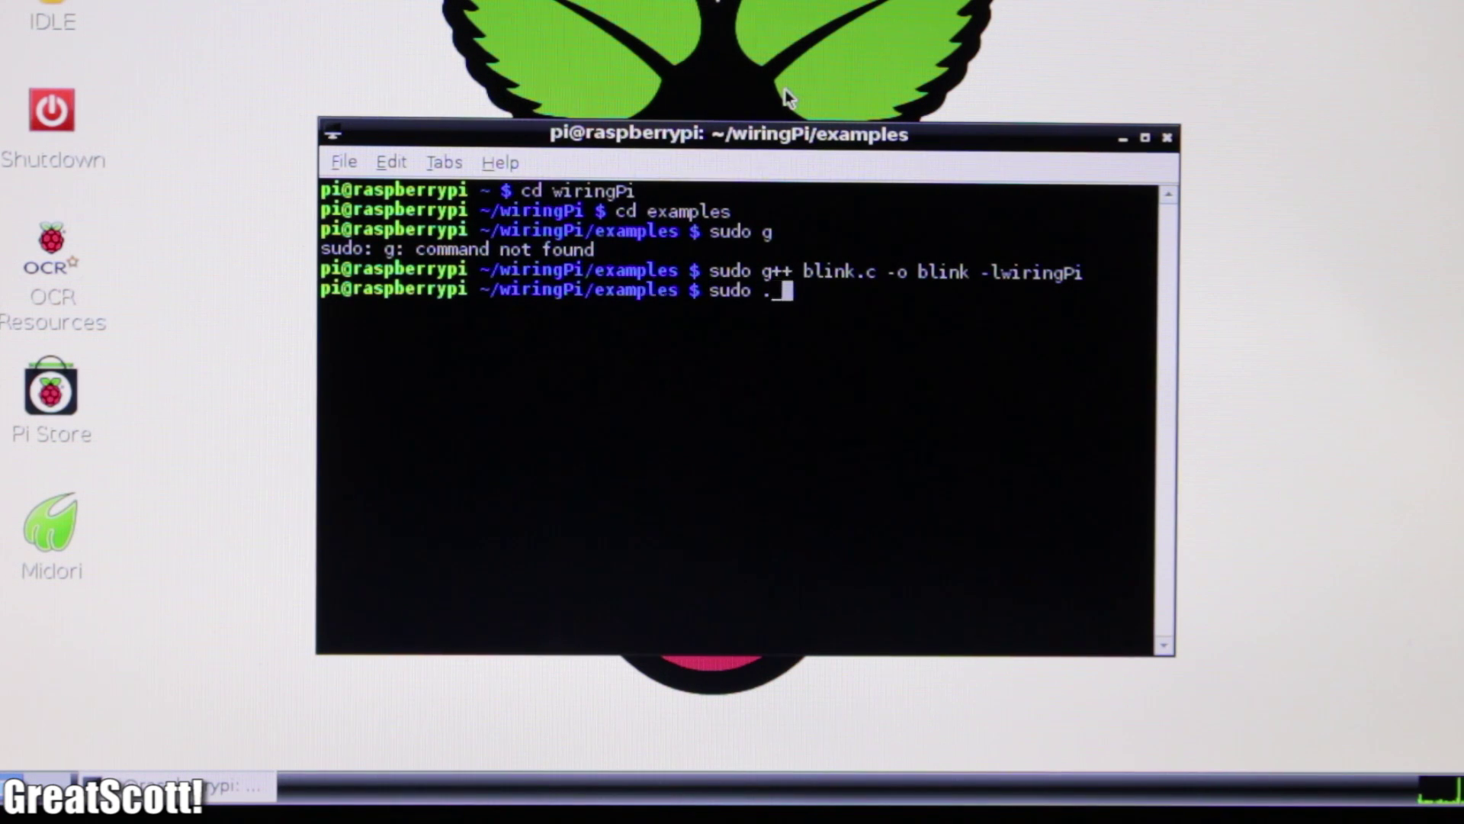
text(./blink)
key(Return)
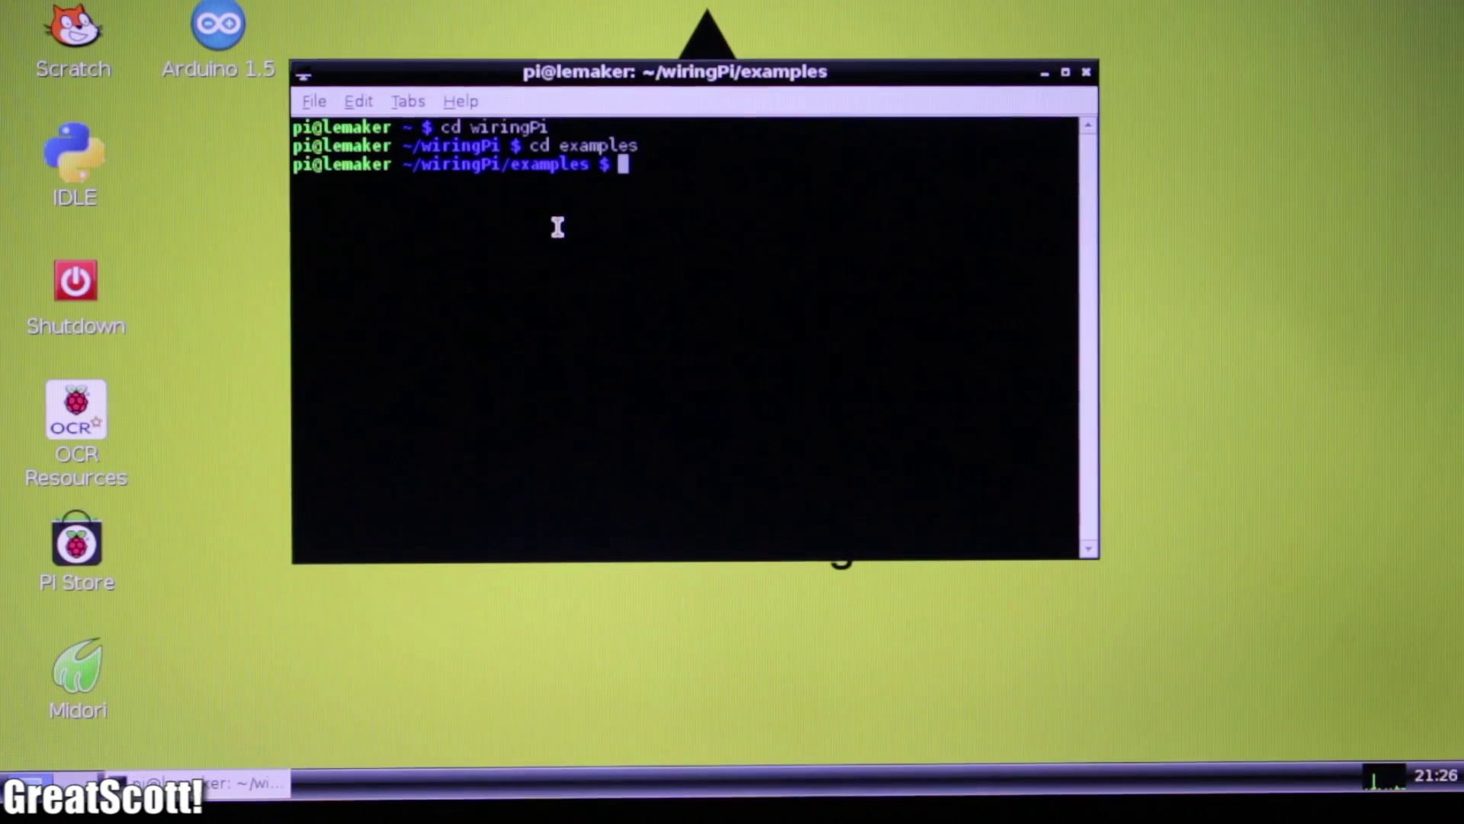
text(g++ blink.c -o b)
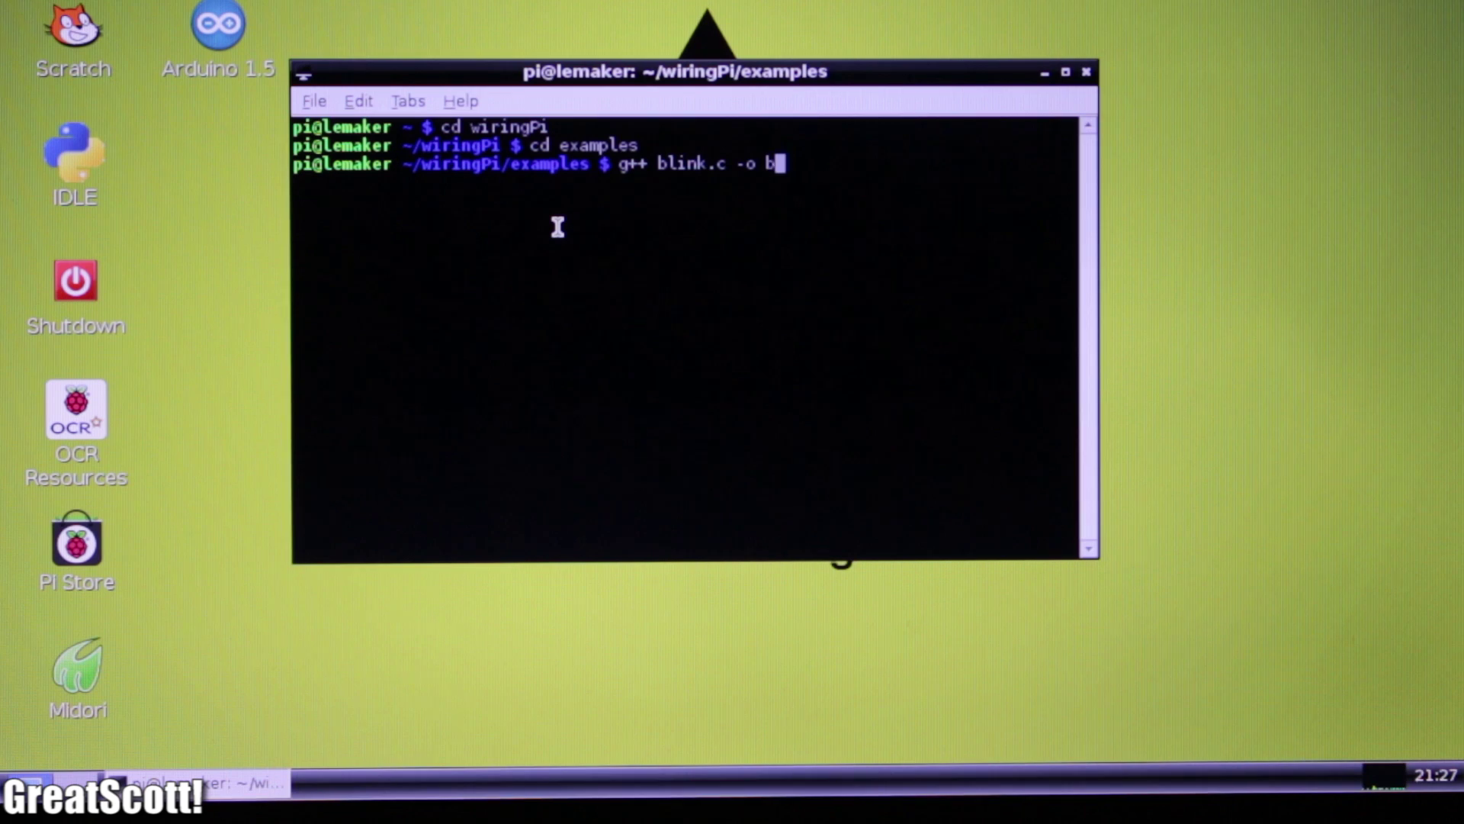
text(Pi)
Step: Try compiling blink.c with g++ -lwiringPi, then recall the command to add a sudo prefix
key(Return)
key(Up)
key(Home)
text(sudo)
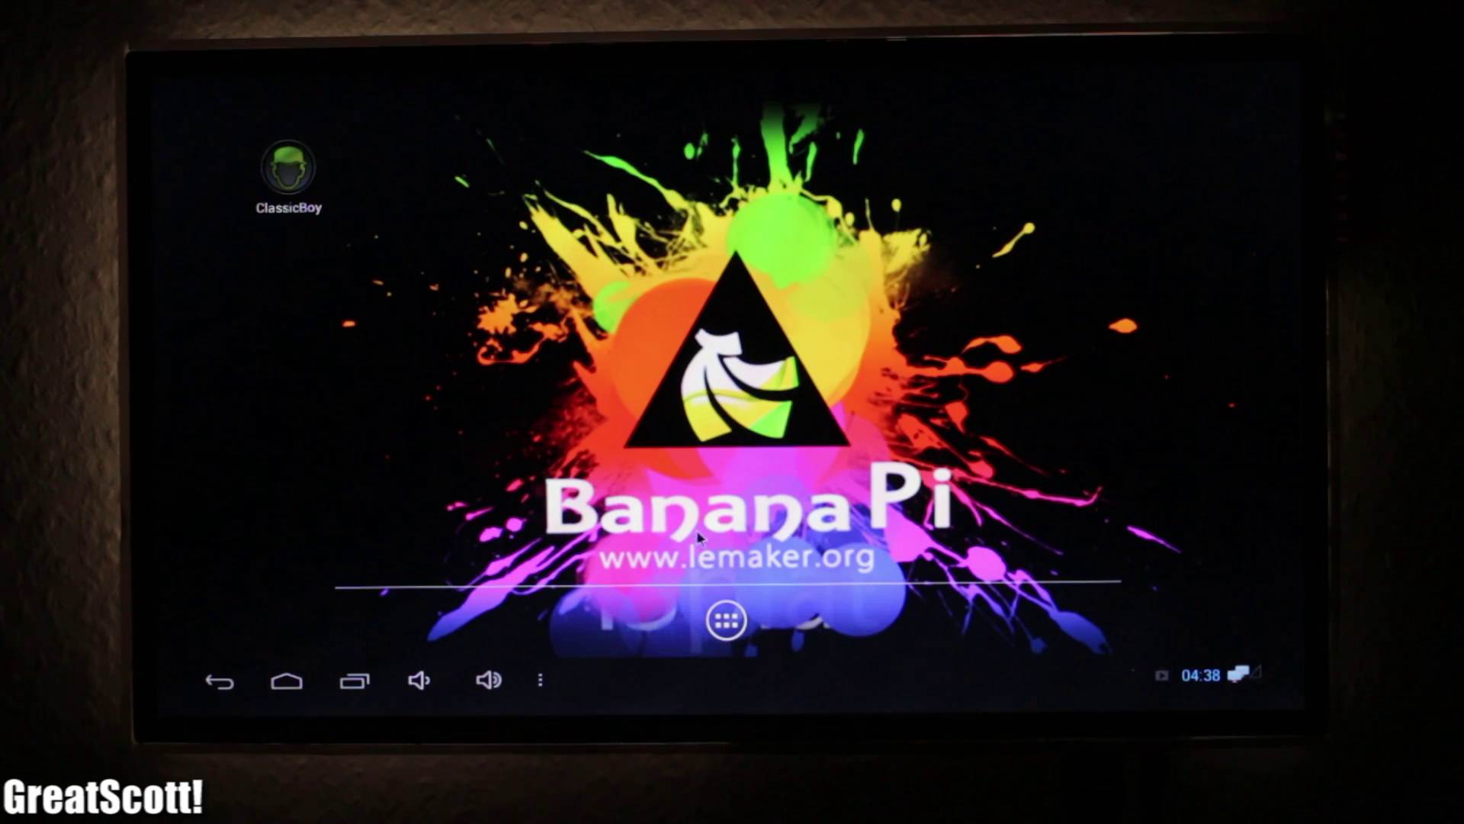
click(728, 621)
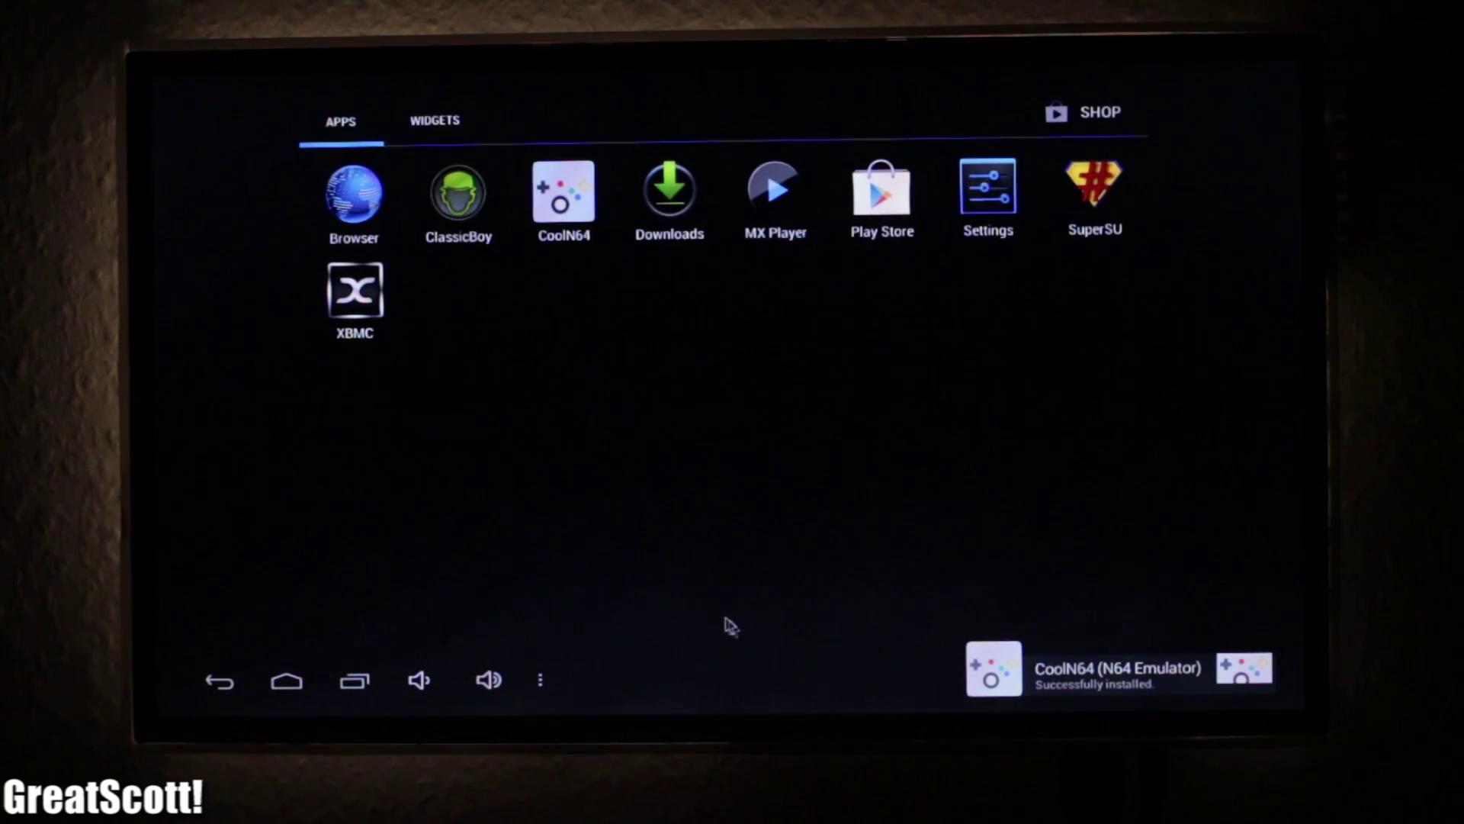